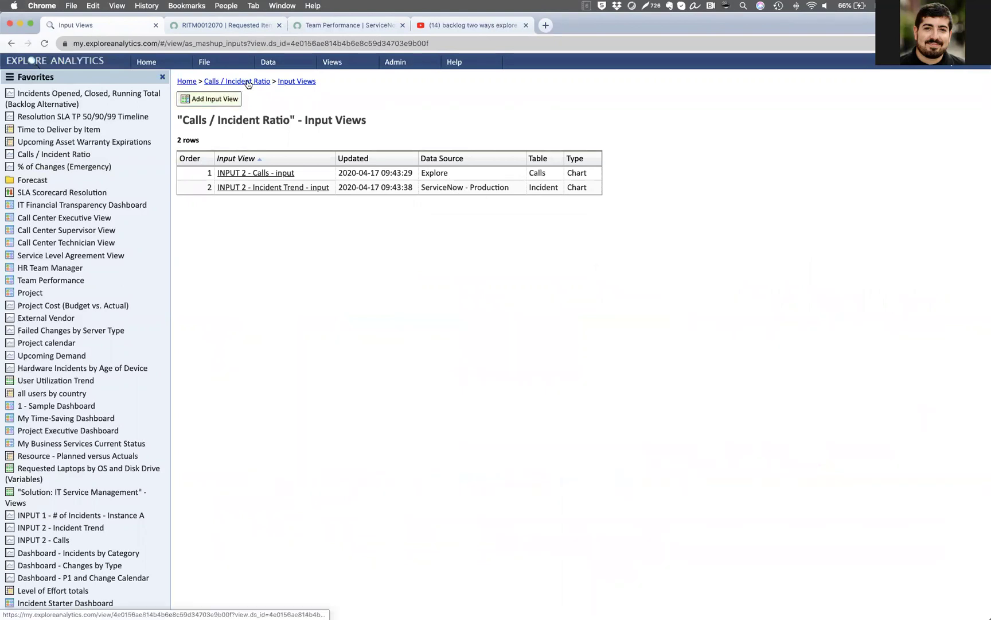
pyautogui.click(209, 99)
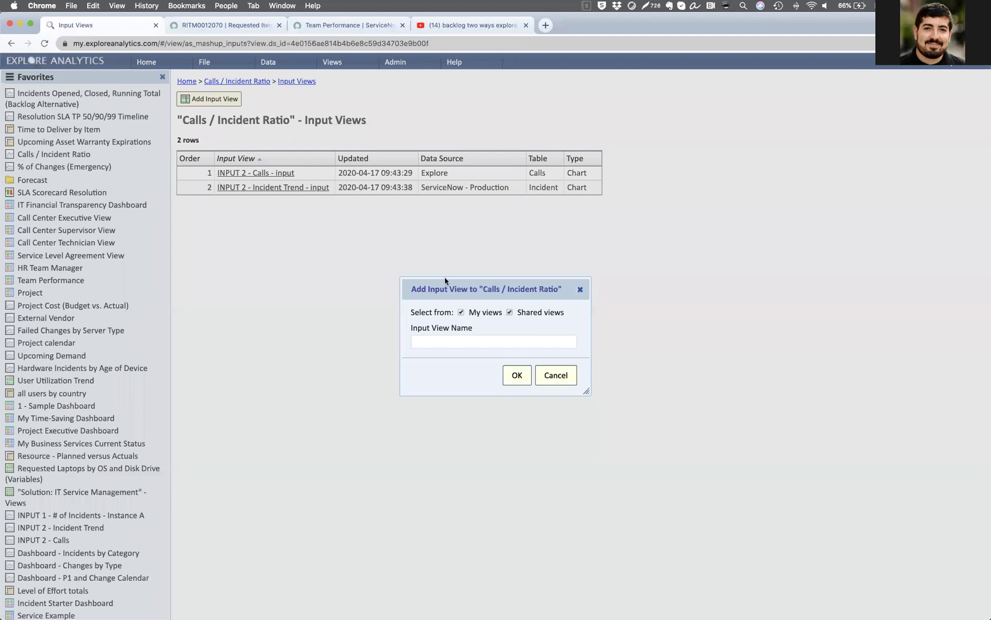
pyautogui.click(451, 346)
pyautogui.write('i')
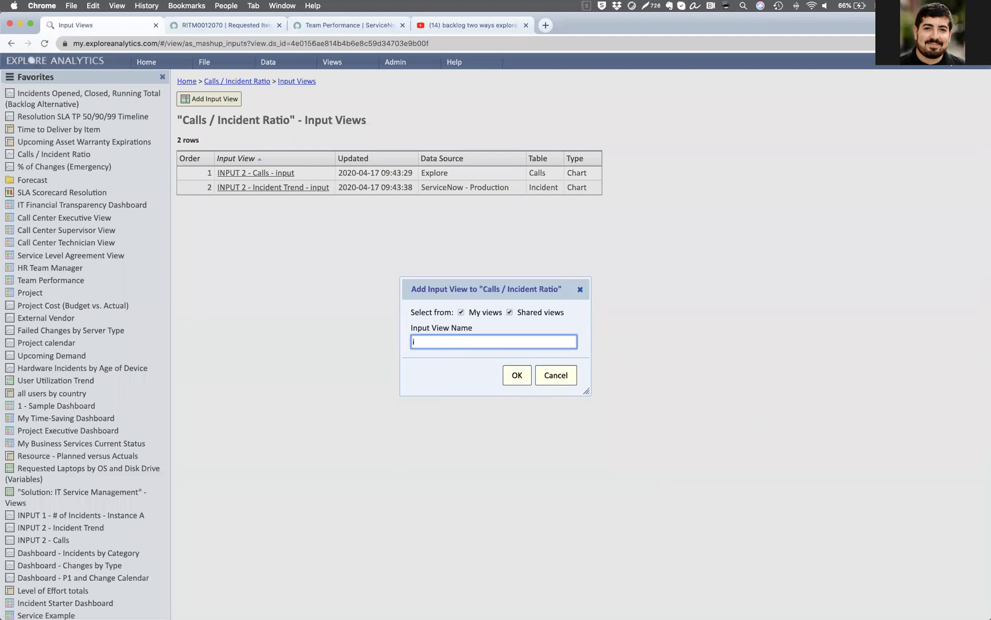
pyautogui.write('nc')
pyautogui.click(579, 288)
# Return to the Calls / Incident Ratio view, open its mashup fields, and show only the Call to Incident ratio series.
pyautogui.click(235, 82)
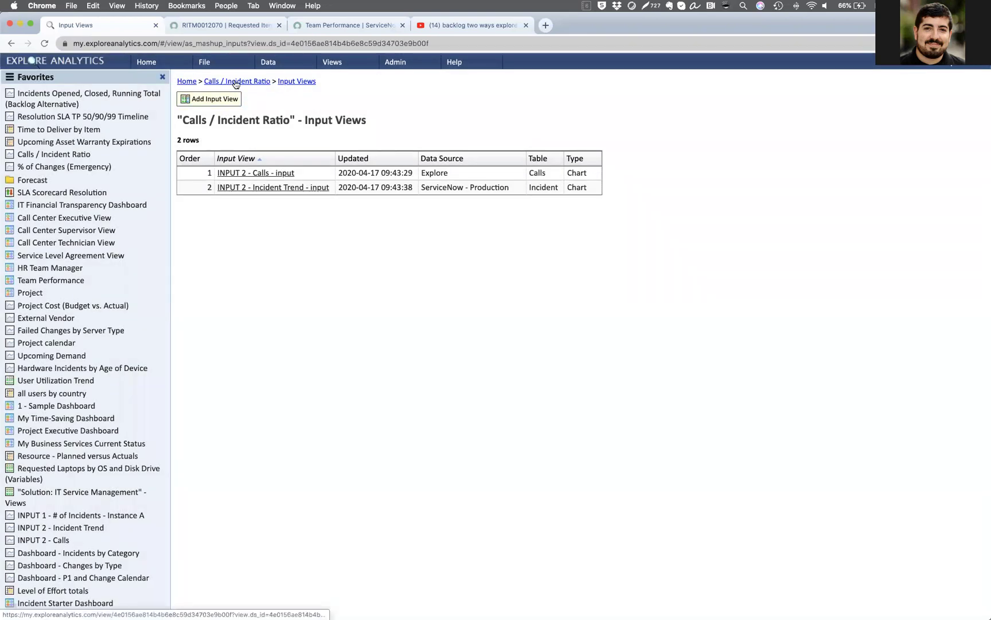
pyautogui.click(277, 98)
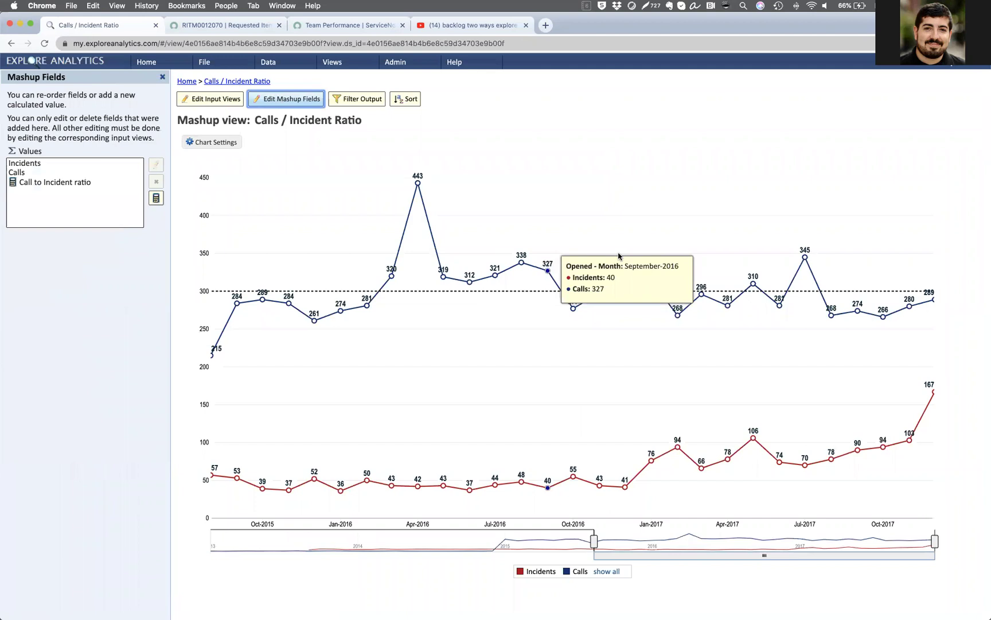
pyautogui.click(613, 572)
pyautogui.click(625, 582)
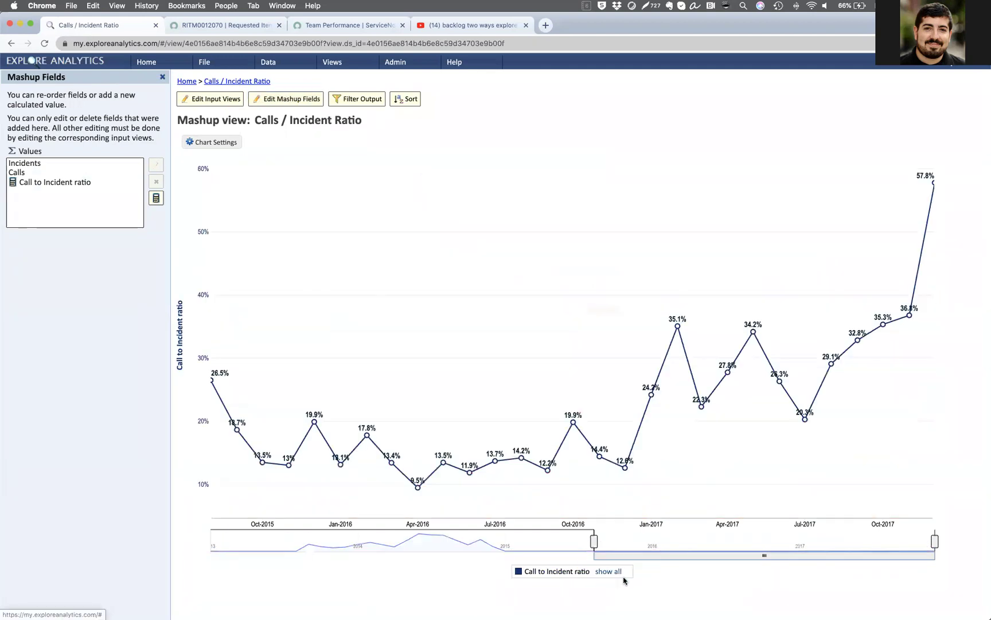
# Examine the calculation behind the Call to Incident ratio mashup field, leaving its settings unedited.
pyautogui.click(117, 182)
pyautogui.click(156, 166)
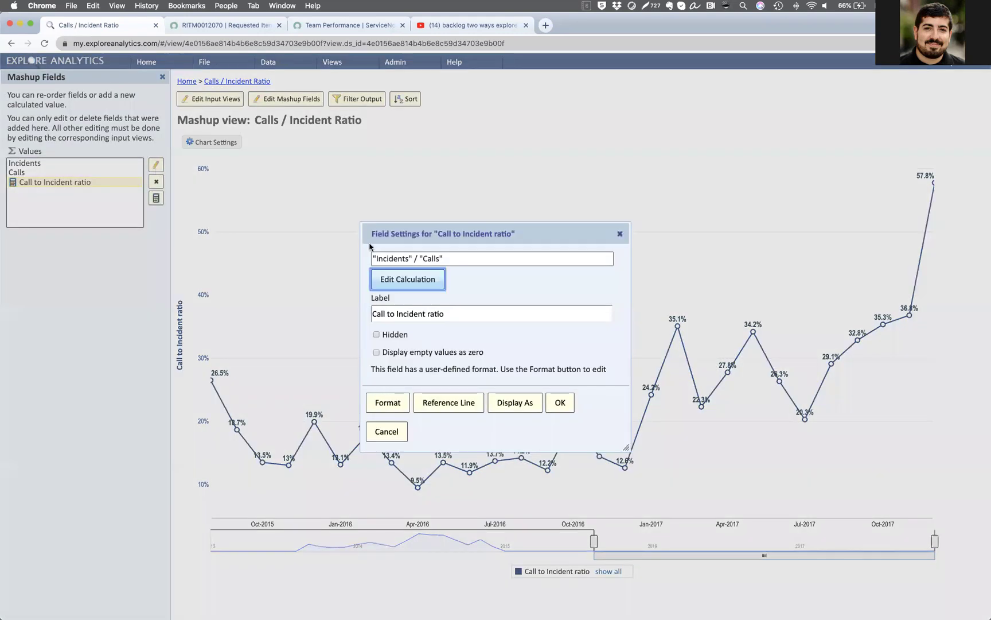
pyautogui.click(424, 277)
pyautogui.moveTo(426, 275); pyautogui.dragTo(302, 271)
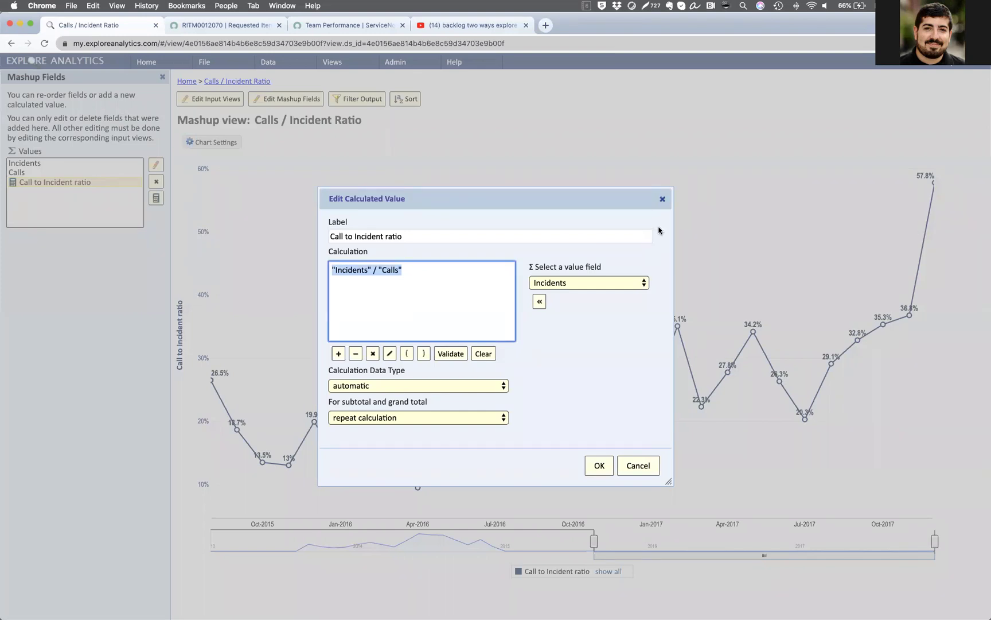
pyautogui.click(663, 199)
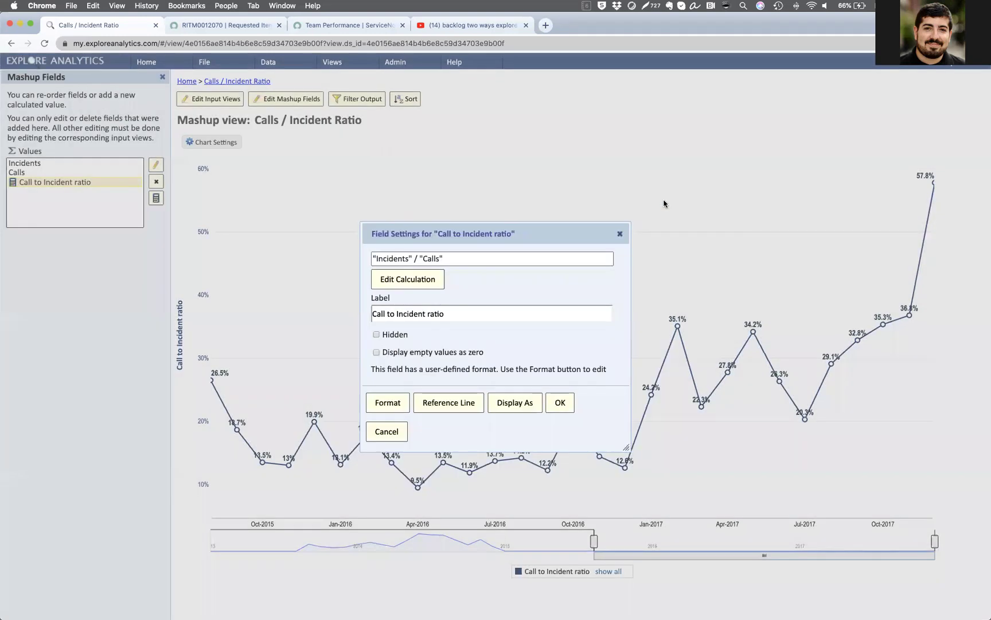
pyautogui.click(622, 236)
# Inspect the December-2017 and December-2015 data points on the Call to Incident ratio line.
pyautogui.click(928, 178)
pyautogui.moveTo(908, 198); pyautogui.dragTo(881, 195)
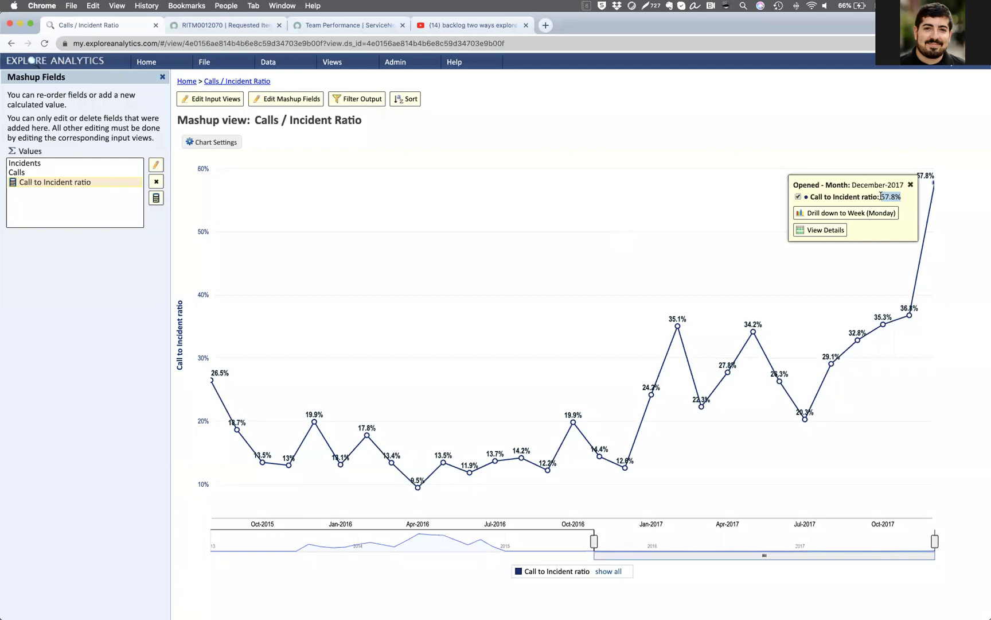
pyautogui.click(507, 271)
pyautogui.click(311, 360)
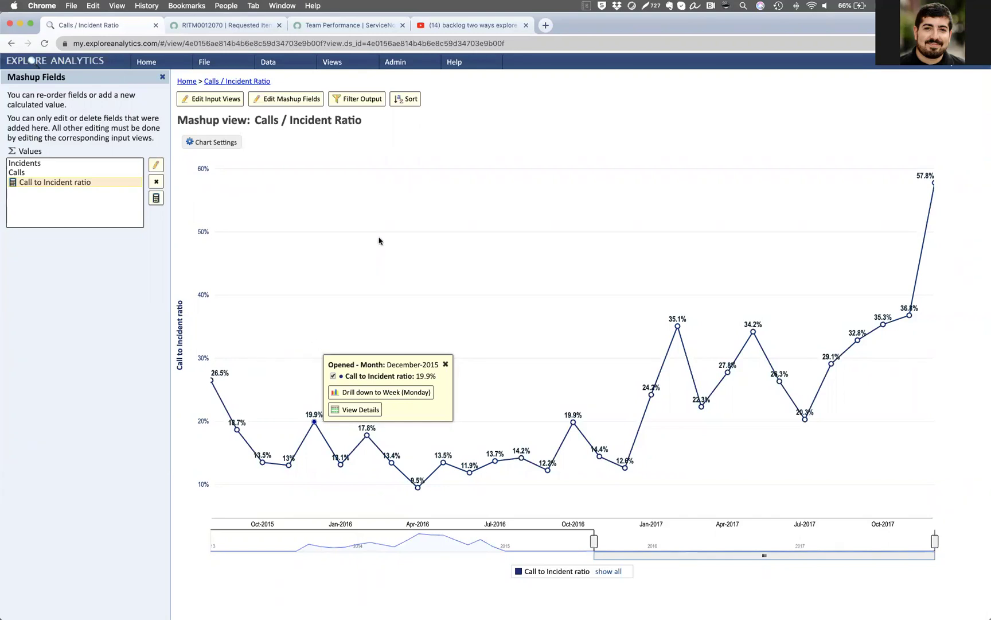
# Switch to PowerPoint and review the North American Café Chain case study slide, highlighting "Legacy Ticketing system" for emphasis.
pyautogui.press('super+Tab')
pyautogui.click(154, 442)
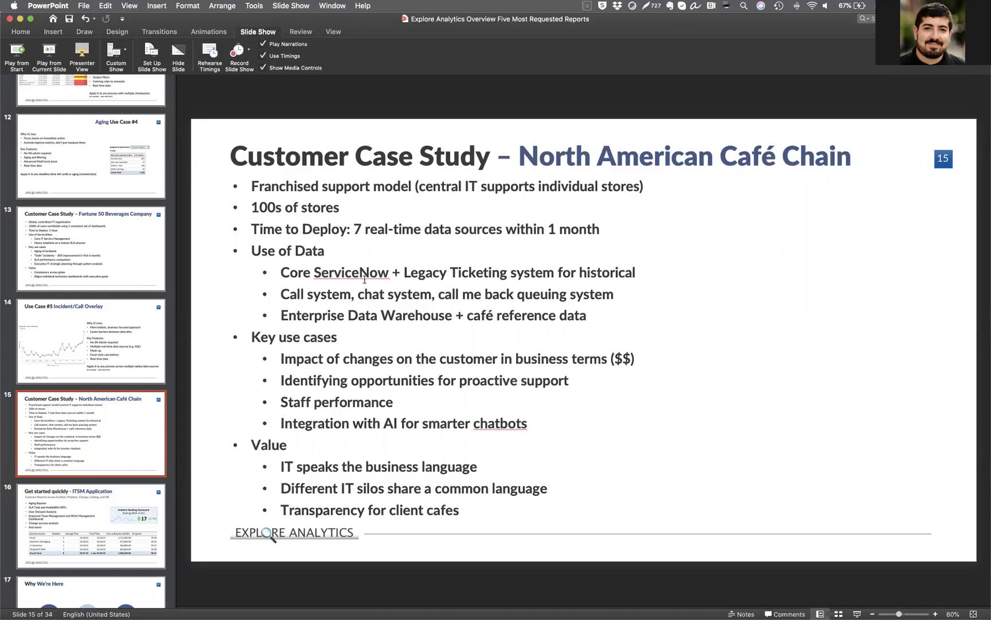
pyautogui.moveTo(404, 274); pyautogui.dragTo(551, 276)
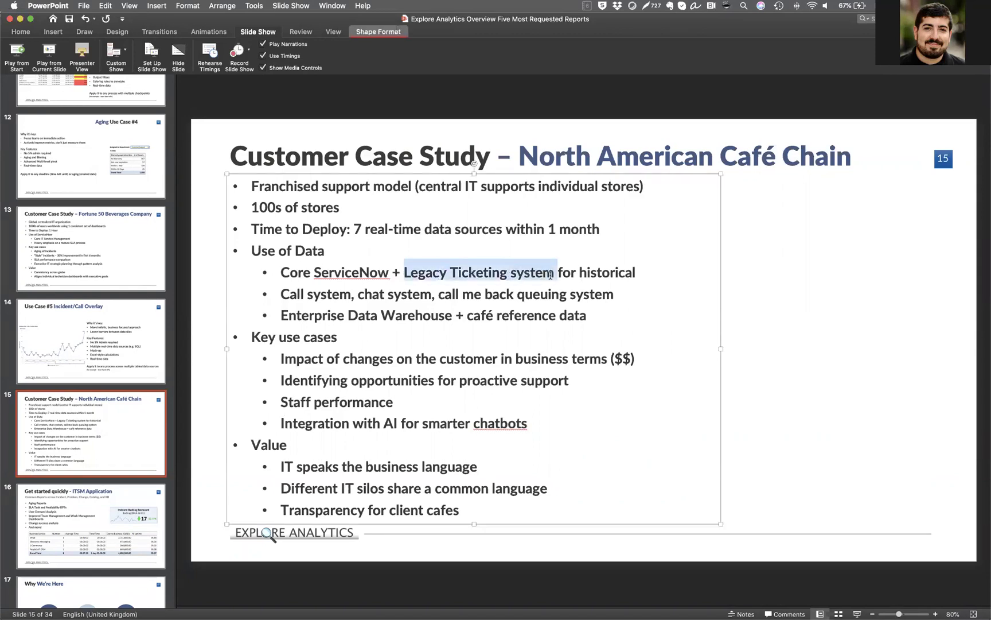
pyautogui.click(551, 276)
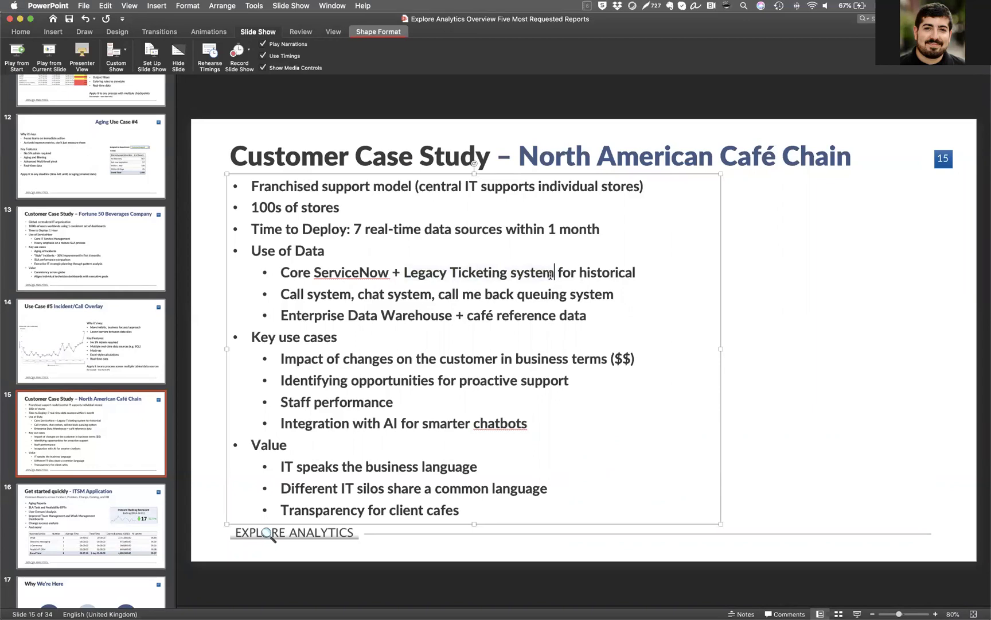
# Switch to Chrome and review the Call Center Executive View dashboard in ServiceNow, from its key metrics through the Call Detail Pivot.
pyautogui.hotkey('ctrl', 'Up')
pyautogui.click(351, 268)
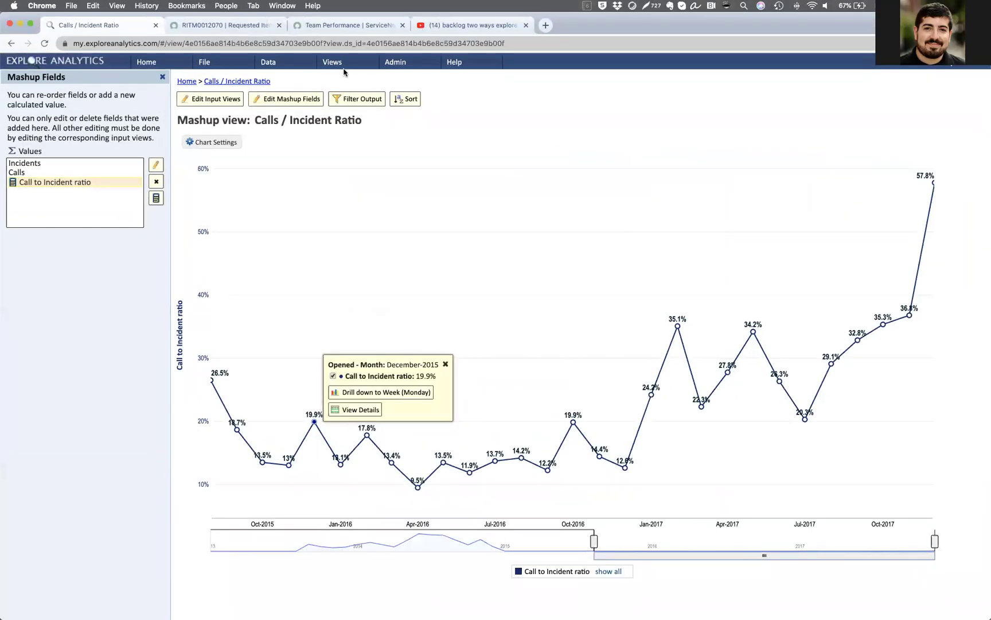
pyautogui.click(310, 26)
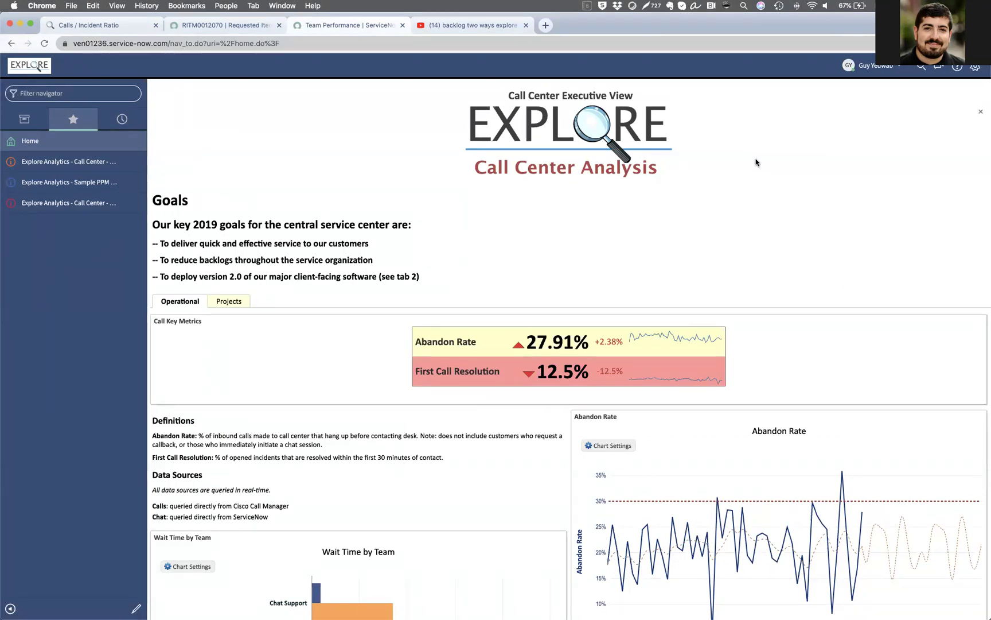
pyautogui.scroll(-3, 756, 162)
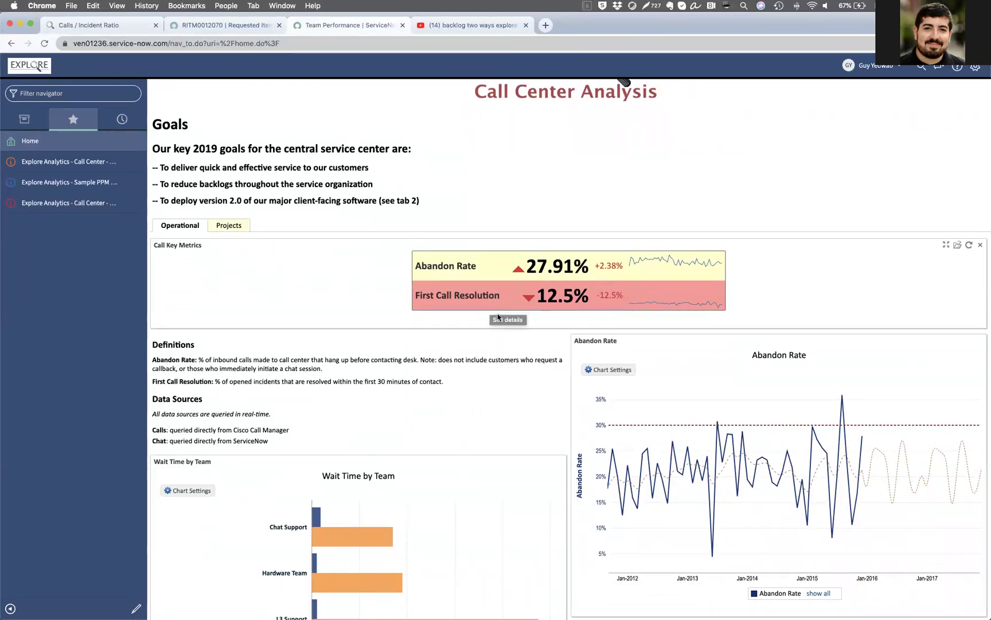
pyautogui.scroll(-10, 500, 316)
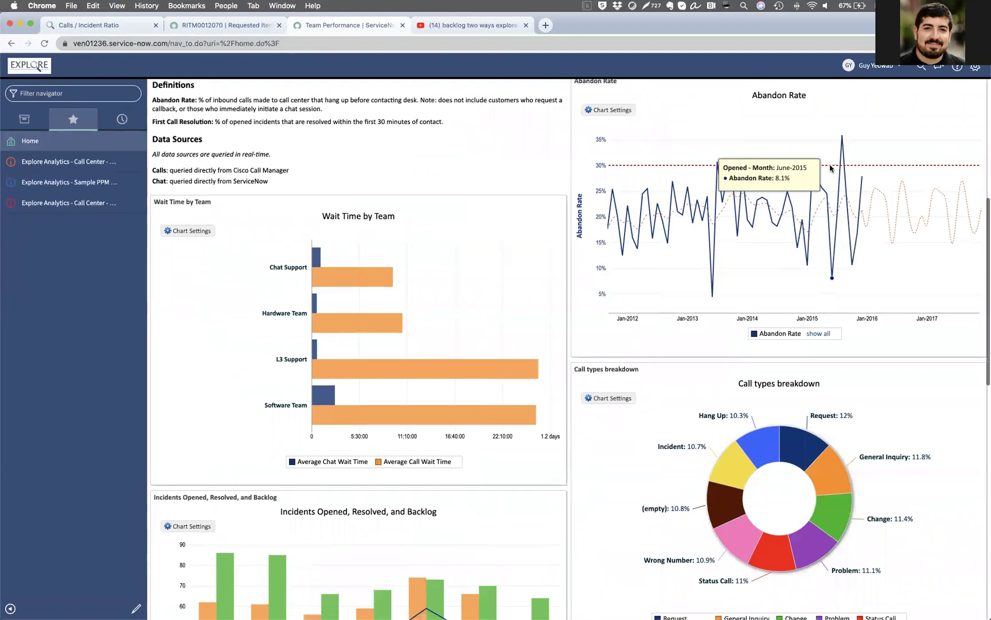
pyautogui.scroll(-10, 401, 258)
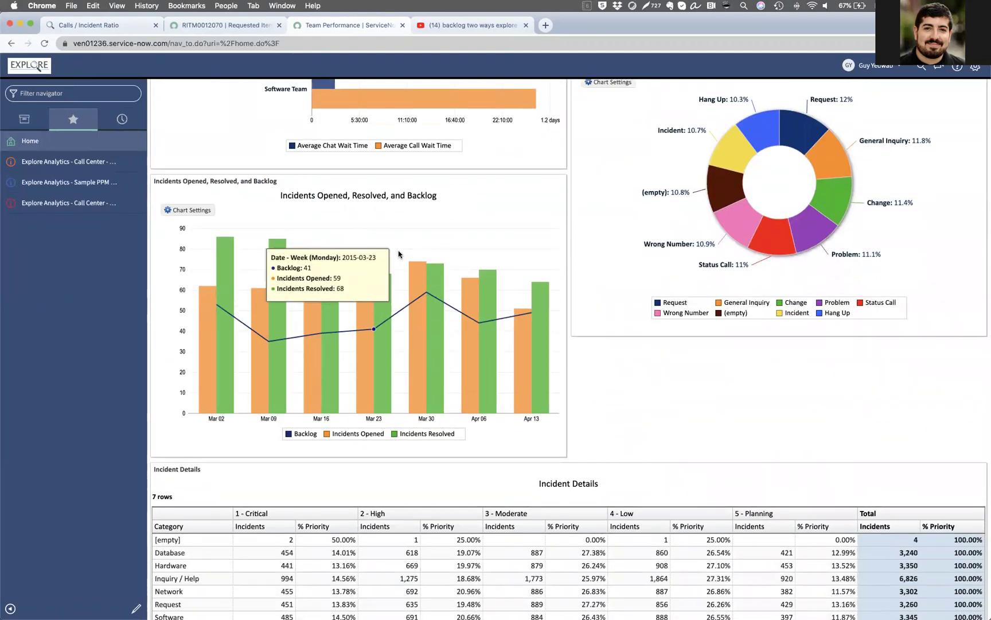
pyautogui.scroll(-10, 398, 255)
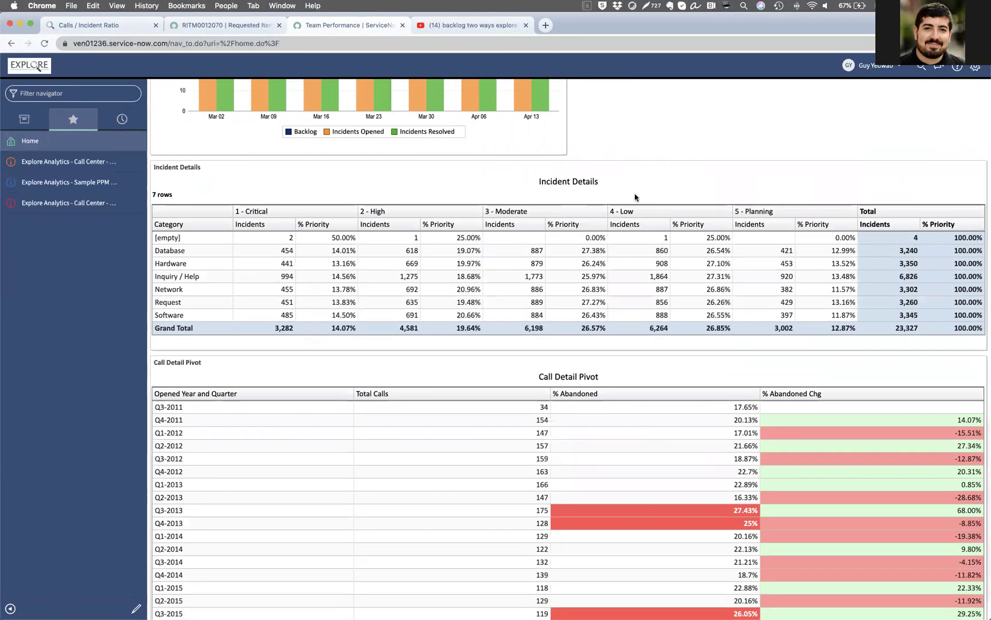
pyautogui.scroll(-2, 628, 213)
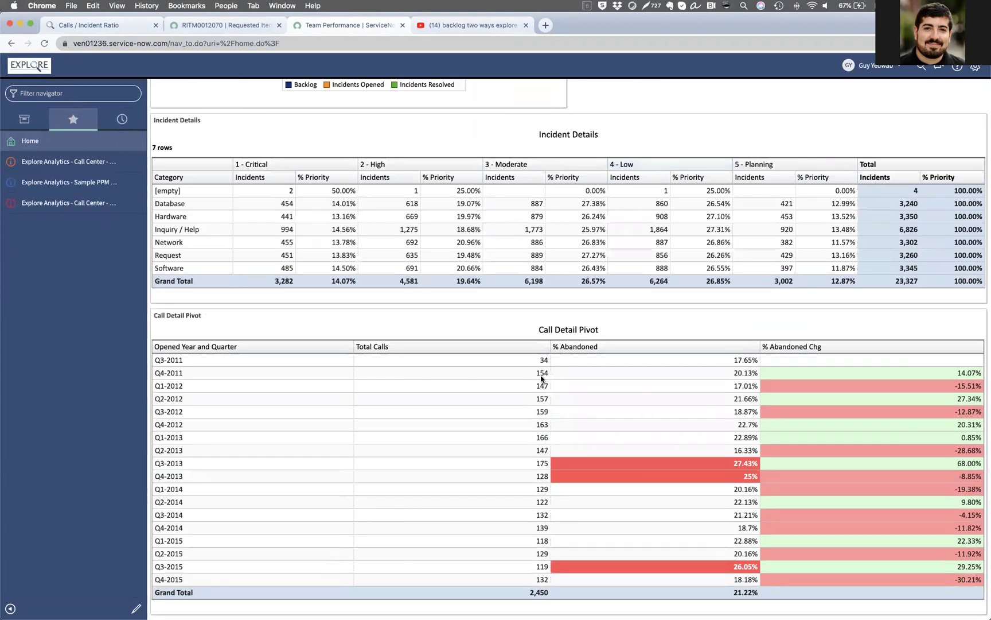
pyautogui.click(481, 241)
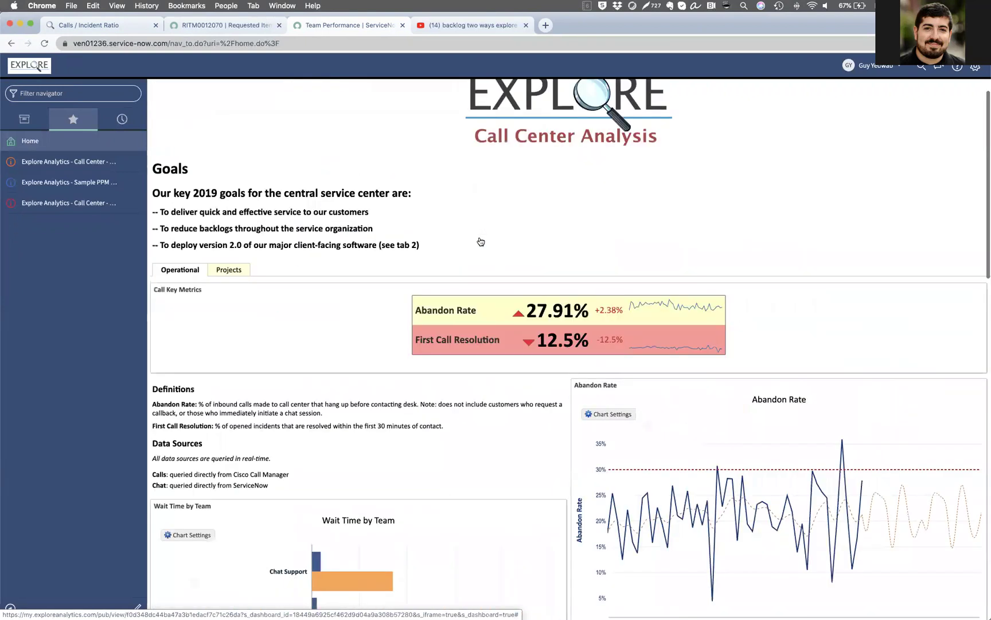
pyautogui.scroll(1, 481, 242)
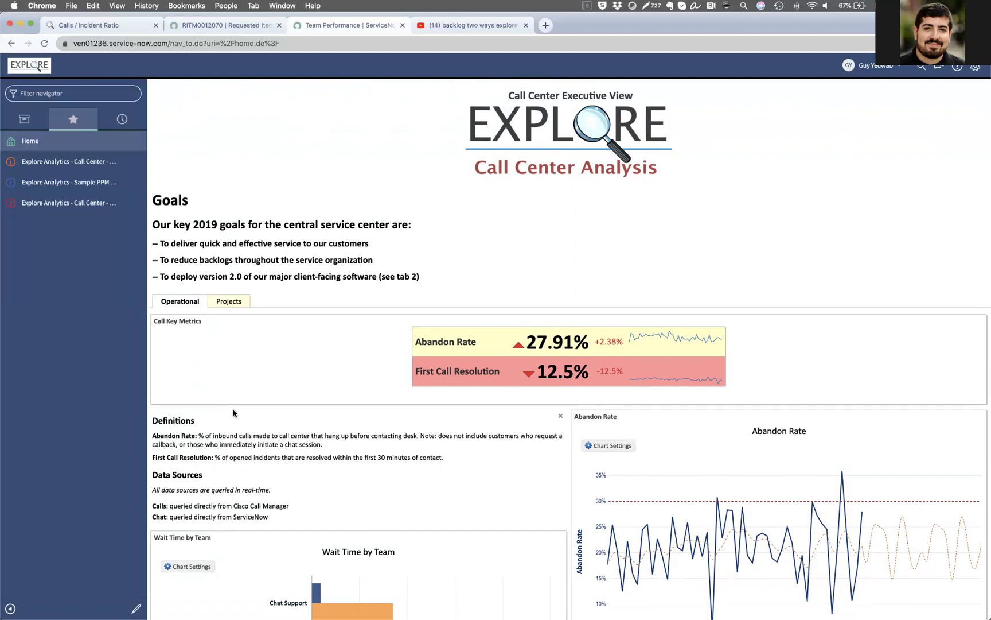
# Open the Sample PPM project dashboard and filter it to the Green IT Initiative portfolio with all project managers selected.
pyautogui.click(89, 185)
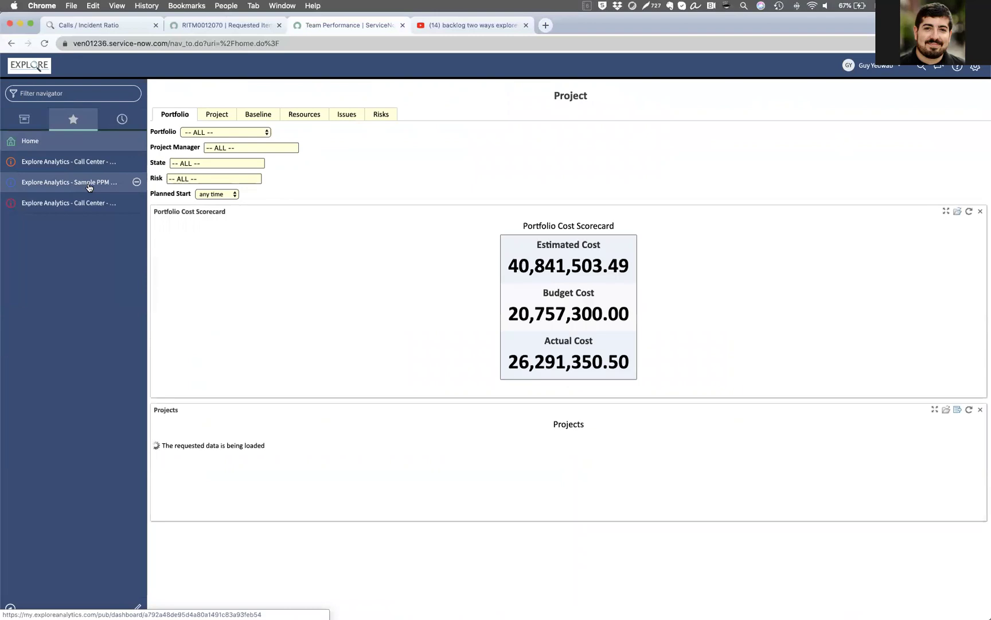
pyautogui.click(218, 133)
pyautogui.click(216, 160)
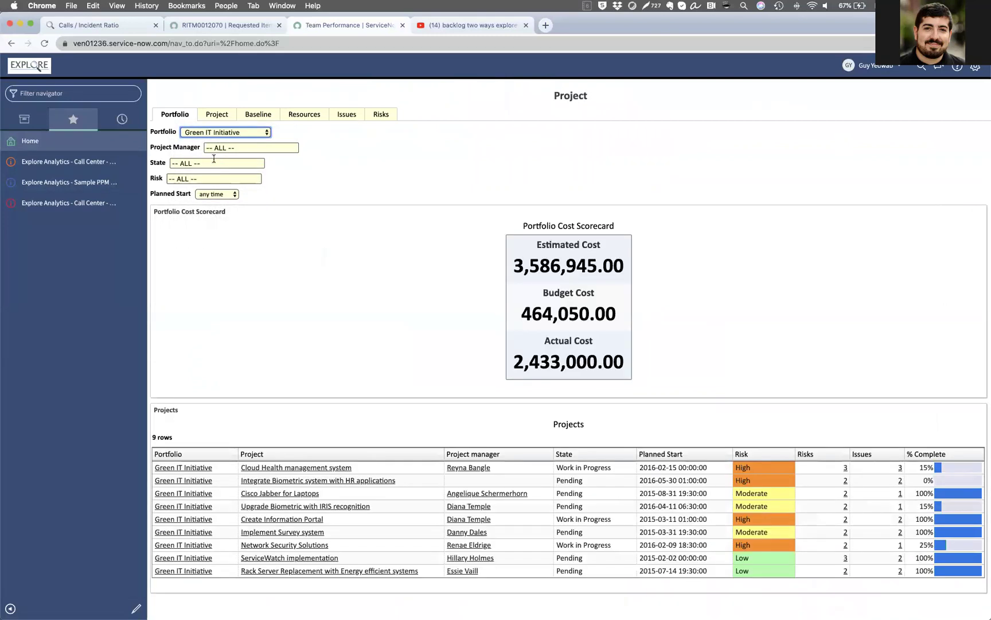
pyautogui.click(241, 148)
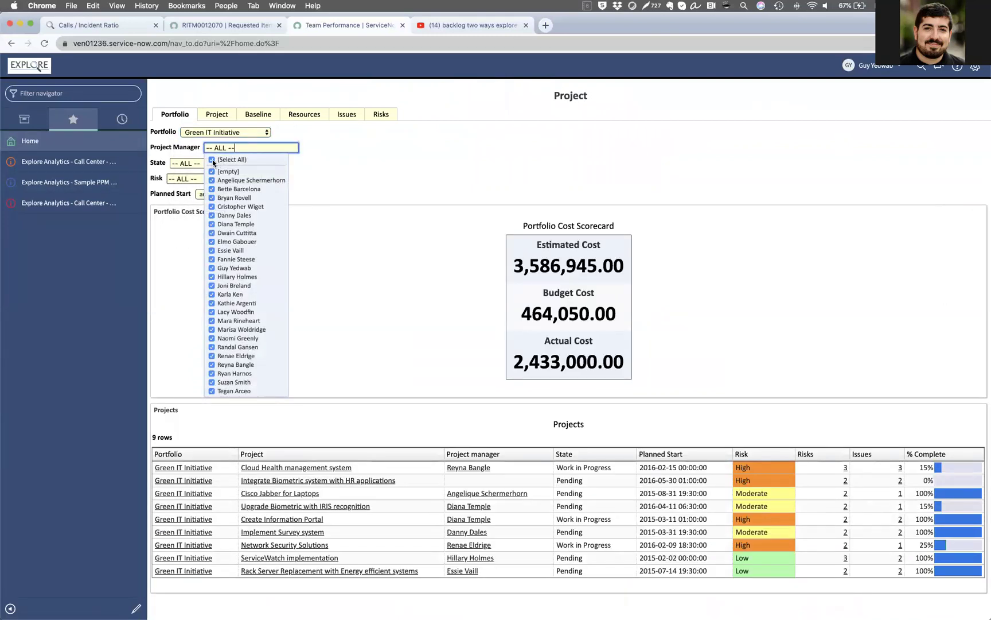
pyautogui.click(213, 161)
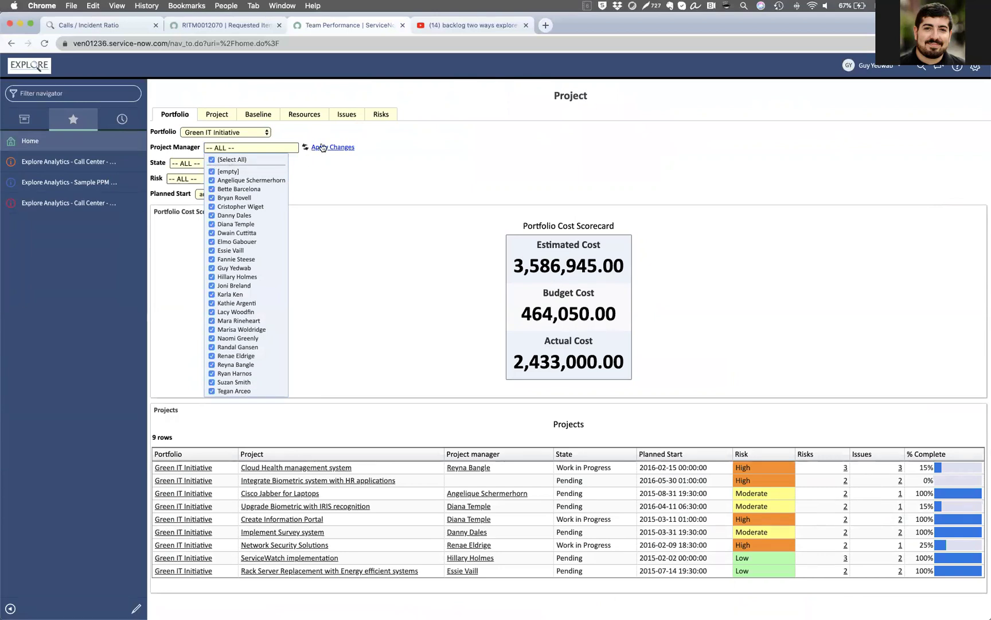
pyautogui.click(323, 147)
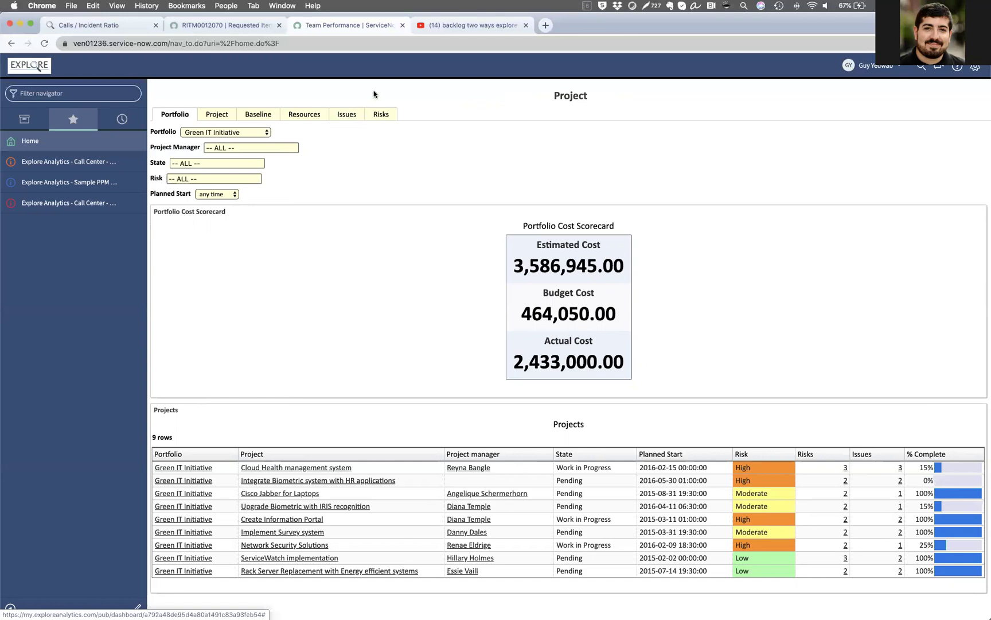
# Browse the training, popular and ServiceNow solution videos on the Explore Analytics YouTube channel.
pyautogui.click(449, 26)
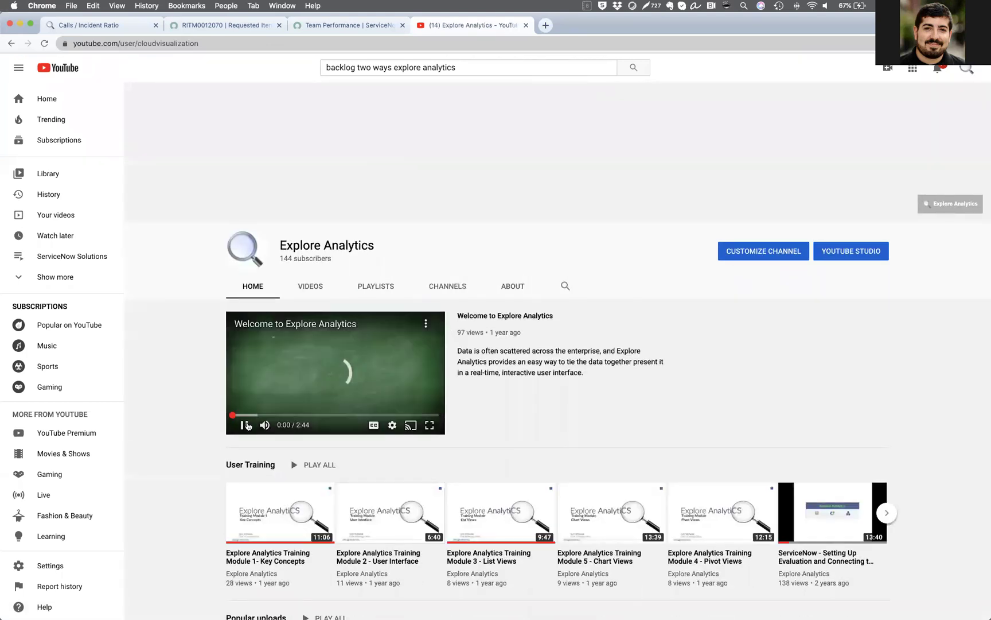
pyautogui.scroll(-5, 488, 316)
pyautogui.scroll(-2, 489, 317)
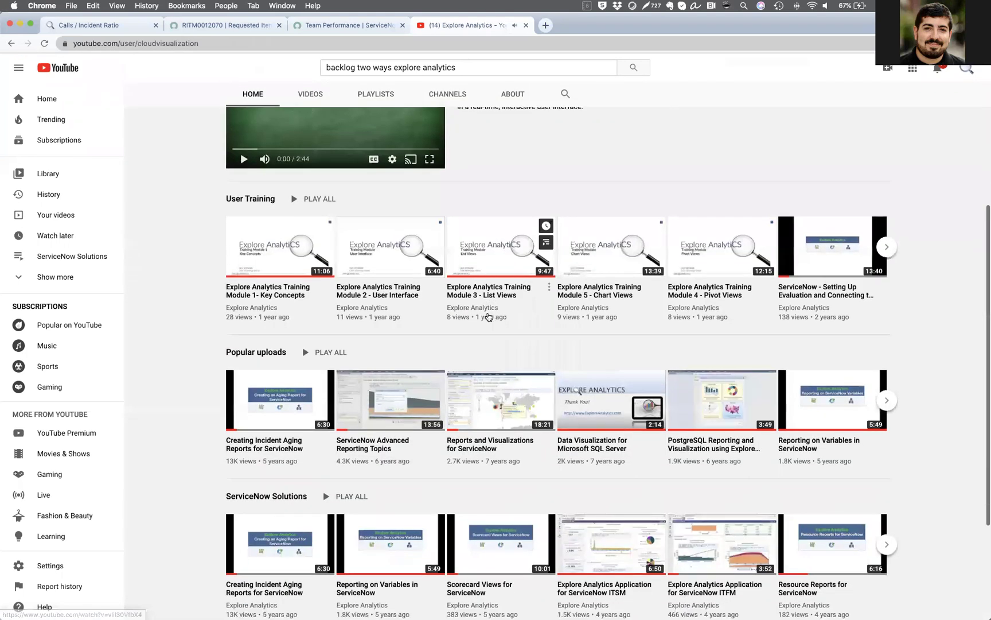
pyautogui.scroll(6, 488, 316)
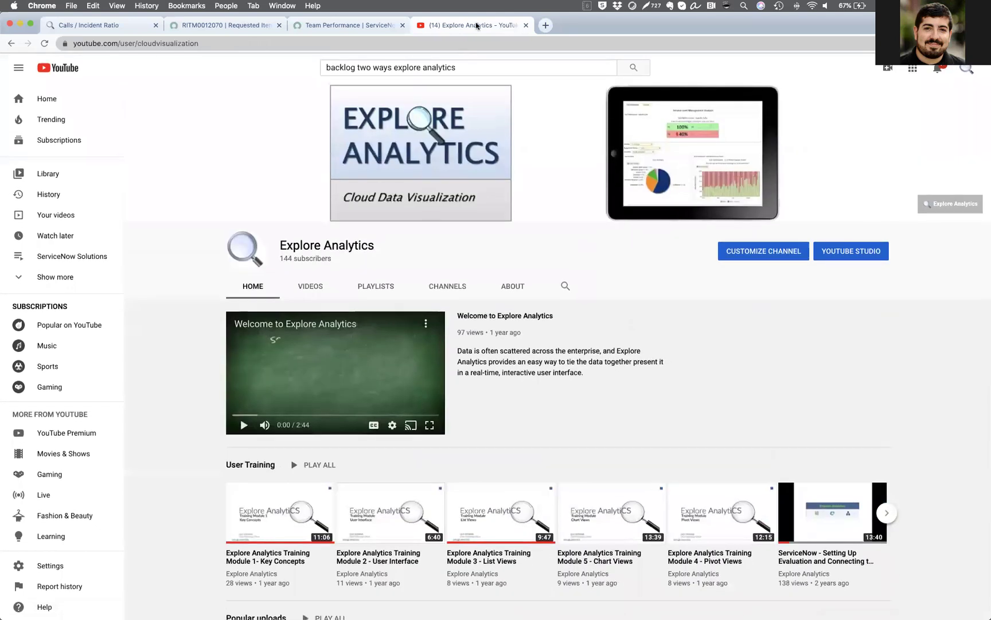
# Open the registration page at my.exploreanalytics.com/registration and point out its address.
pyautogui.click(209, 41)
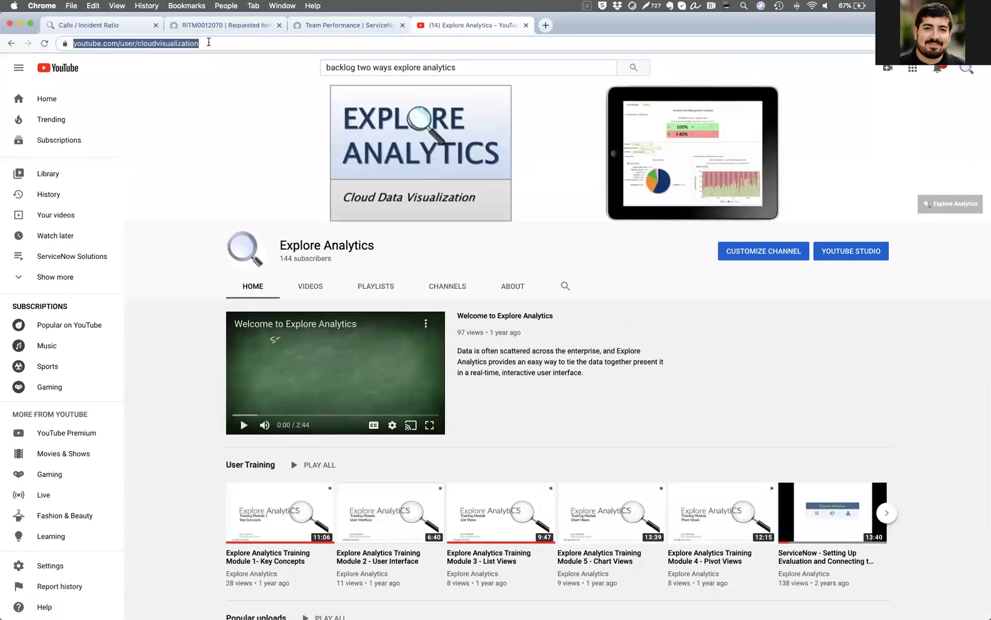
pyautogui.write('my')
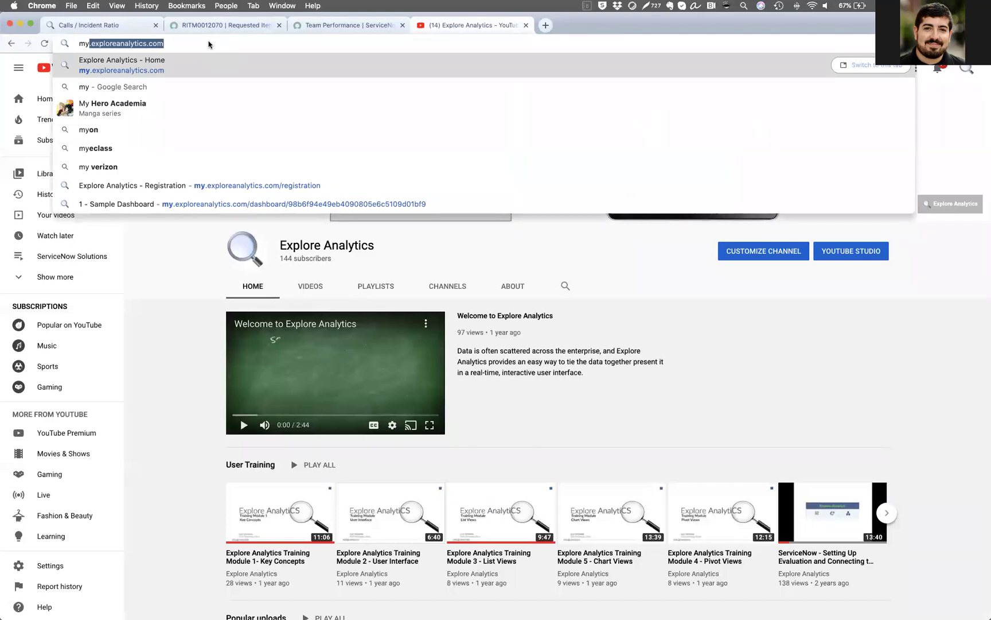
pyautogui.press('Down')
pyautogui.press('Down')
pyautogui.press('Down')
pyautogui.press('Down')
pyautogui.press('Down')
pyautogui.press('Down')
pyautogui.press('Return')
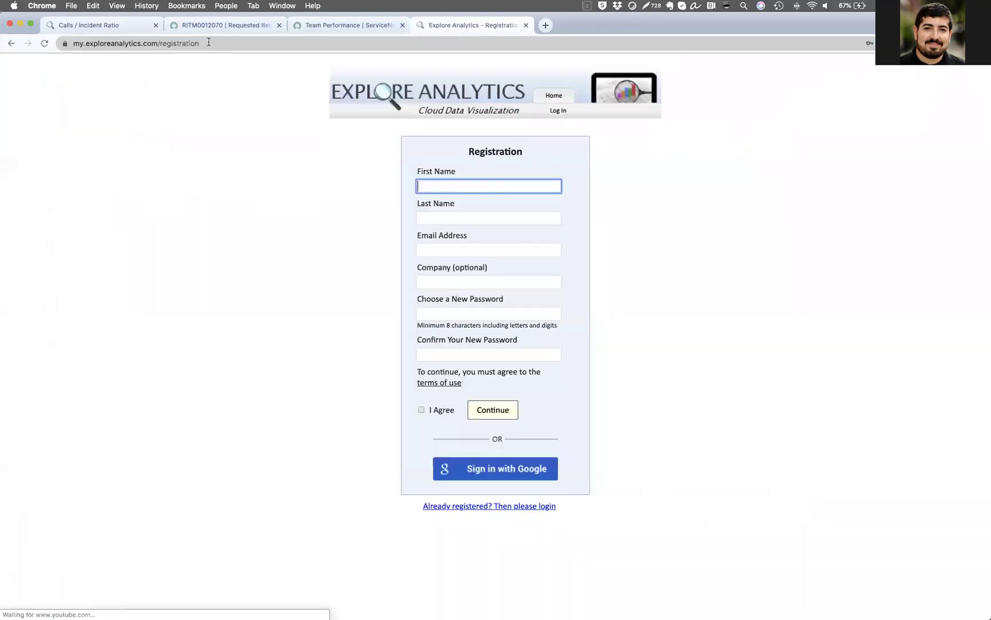
pyautogui.moveTo(160, 42); pyautogui.dragTo(212, 43)
pyautogui.click(211, 44)
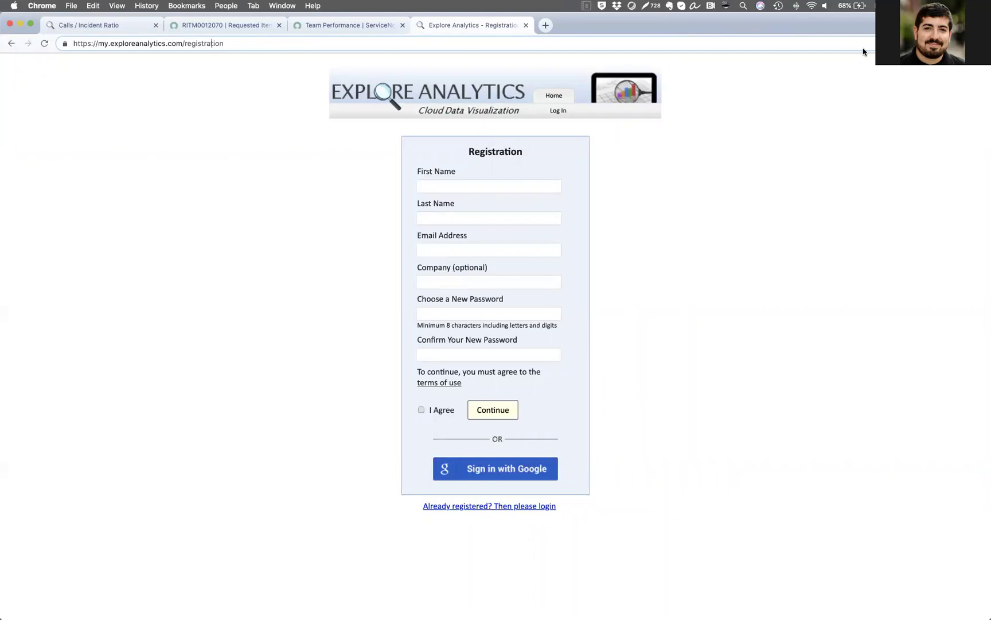
# Return to the open Calls / Incident Ratio mashup view.
pyautogui.click(120, 31)
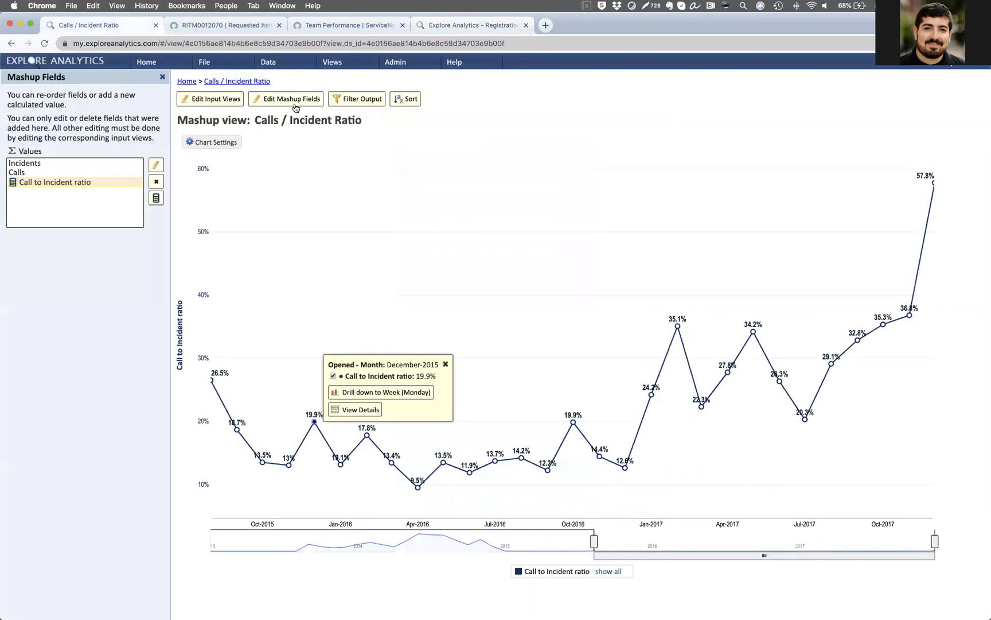
# Start adding a new data source of type ServiceNow to bring up its creation form.
pyautogui.click(271, 65)
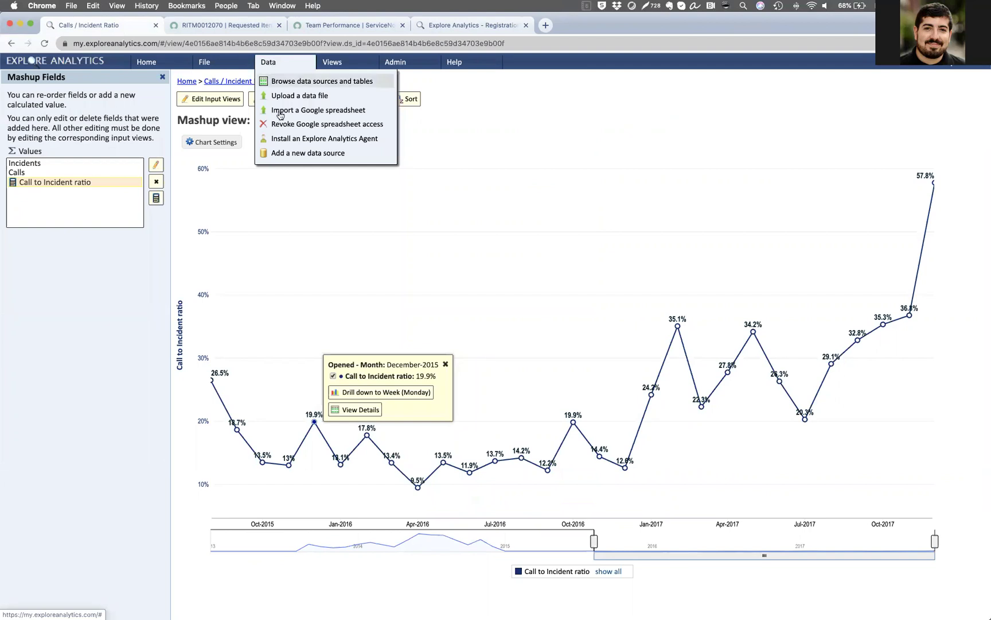
pyautogui.click(283, 154)
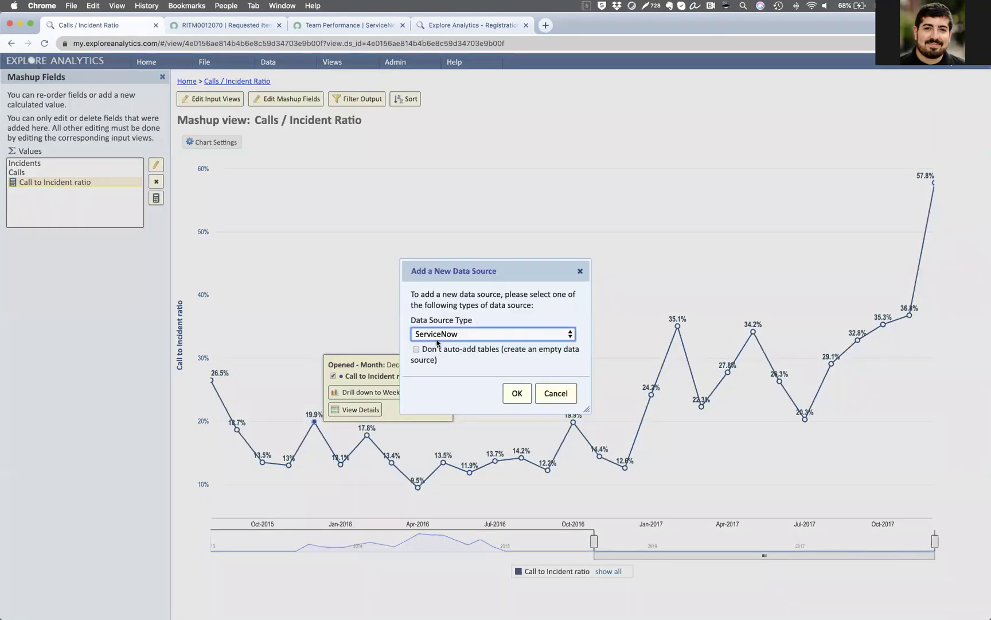
pyautogui.click(517, 394)
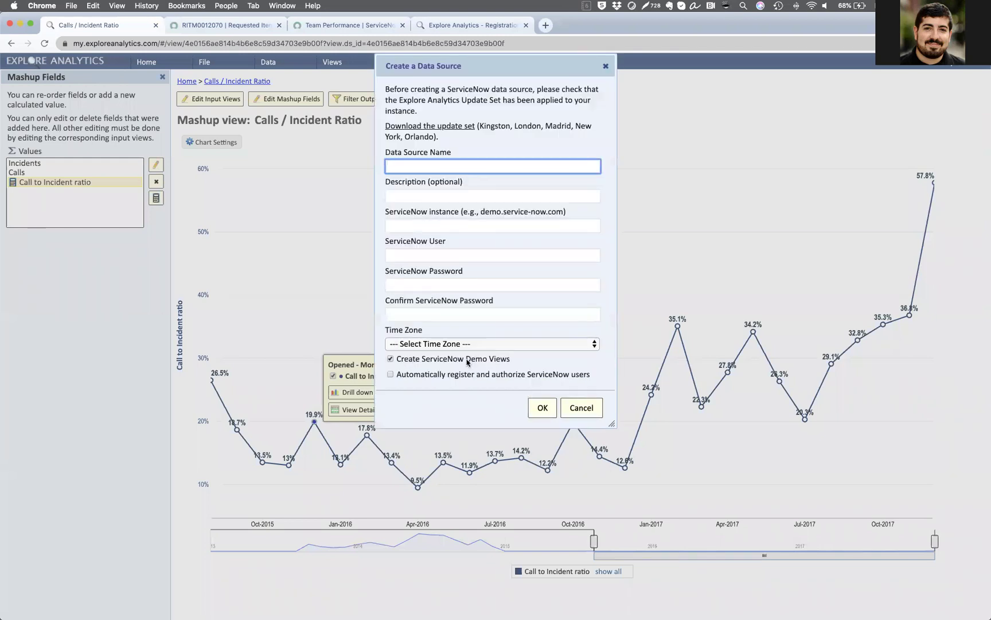
# Point out the update set download and the ServiceNow instance and user fields, and close the form without creating the data source.
pyautogui.moveTo(385, 125); pyautogui.dragTo(442, 146)
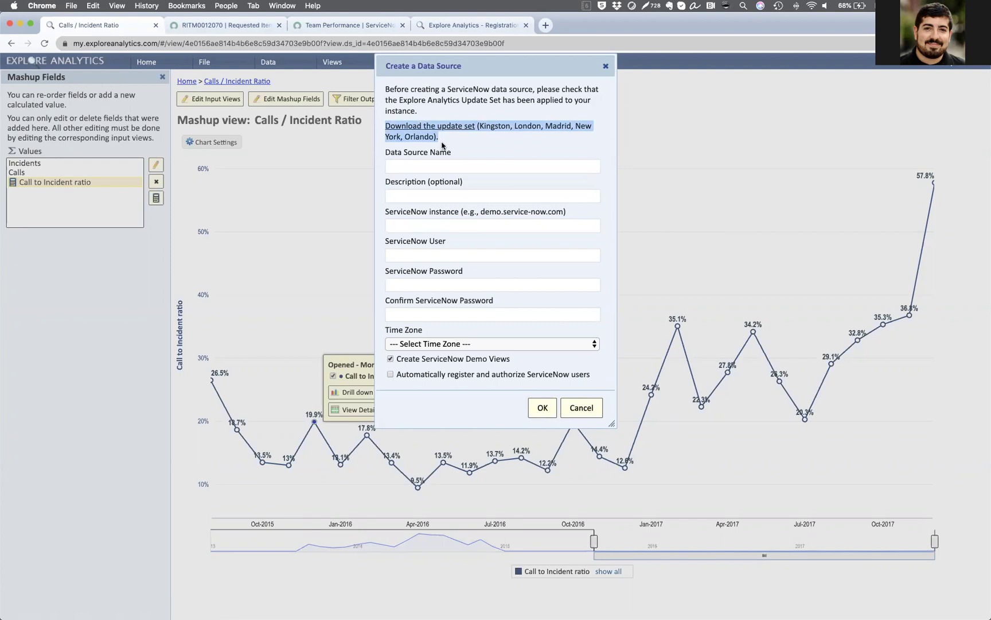
pyautogui.click(443, 146)
pyautogui.moveTo(383, 210); pyautogui.dragTo(454, 247)
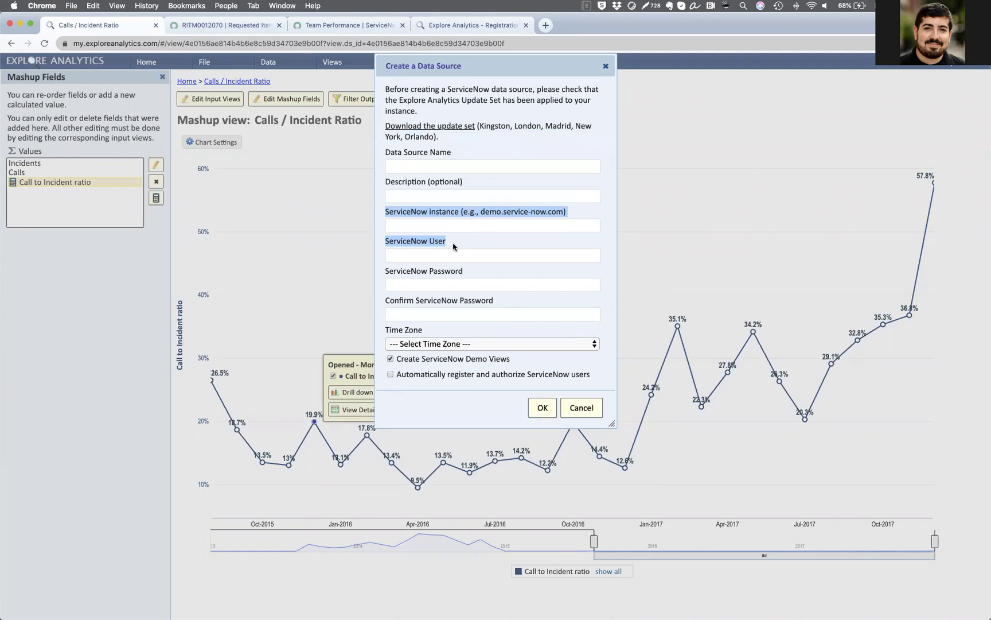
pyautogui.click(605, 67)
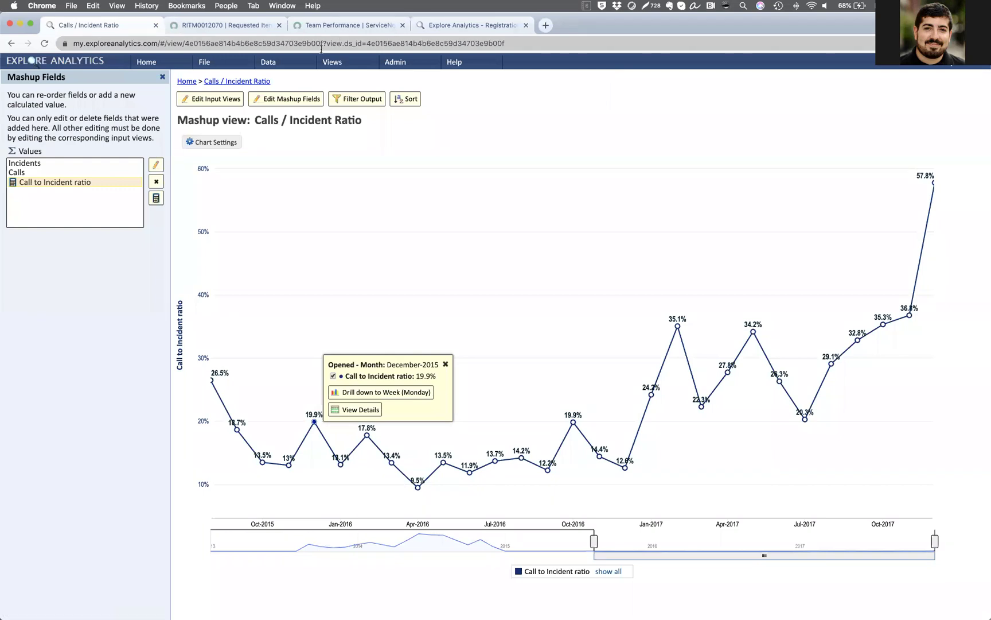
# Switch to the ServiceNow requested item page and browse the Explore Analytics Call Center and ITSM App modules among all applications.
pyautogui.click(251, 27)
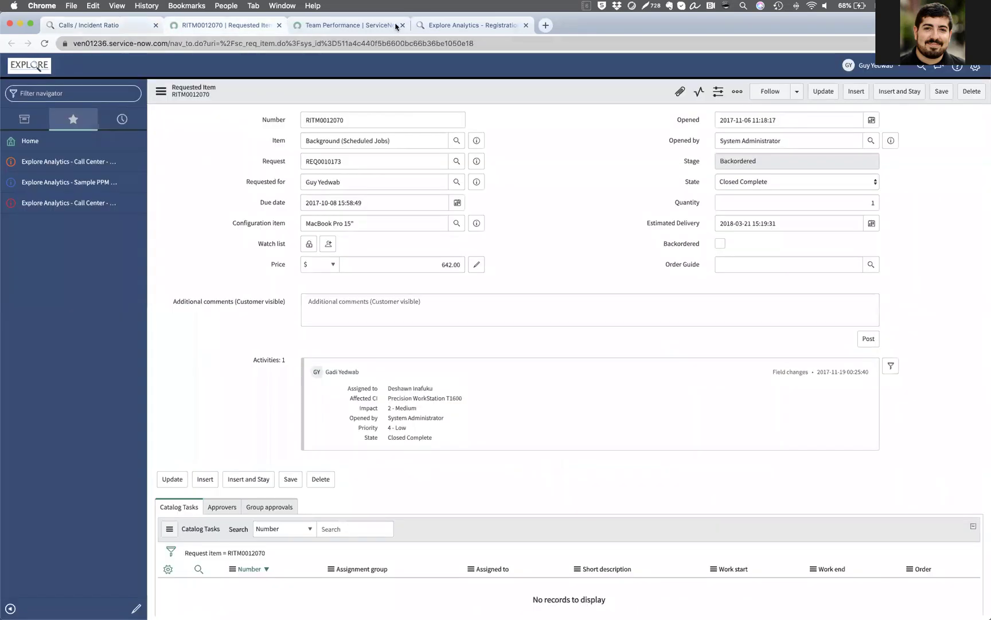
pyautogui.click(40, 121)
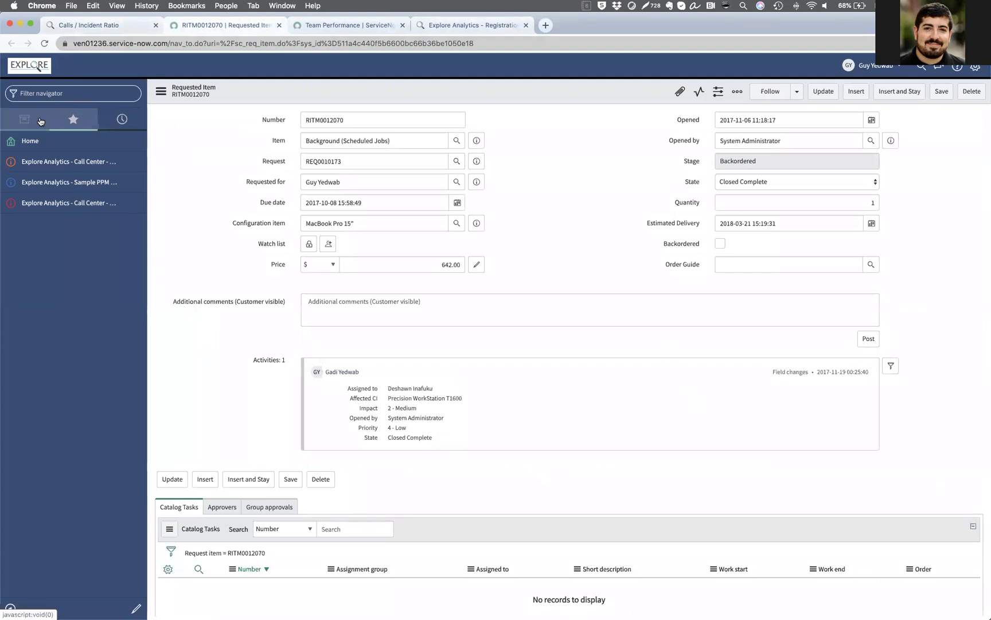
pyautogui.scroll(-1, 50, 230)
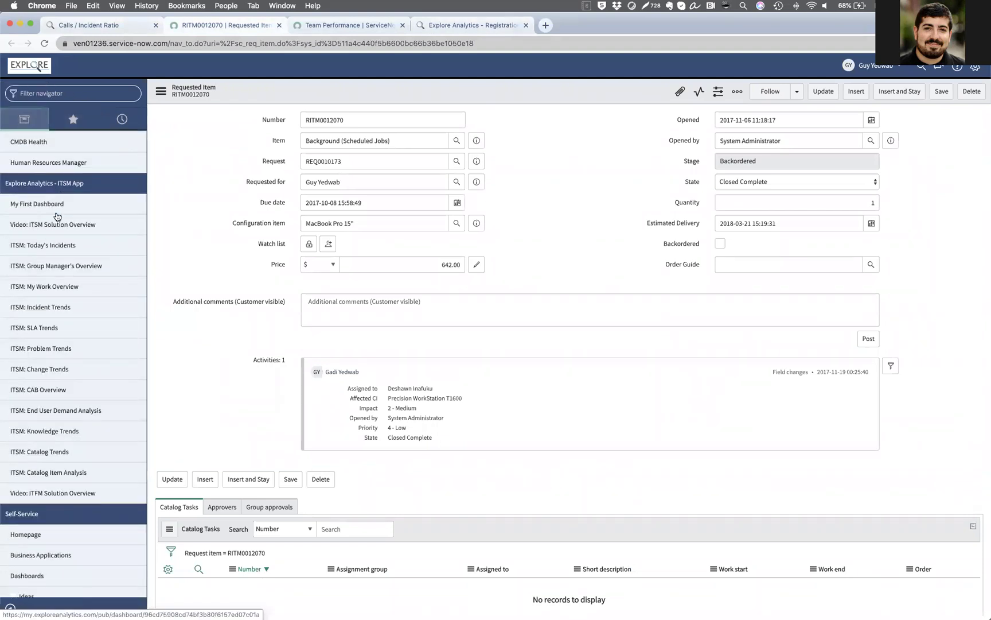
pyautogui.scroll(-4, 50, 406)
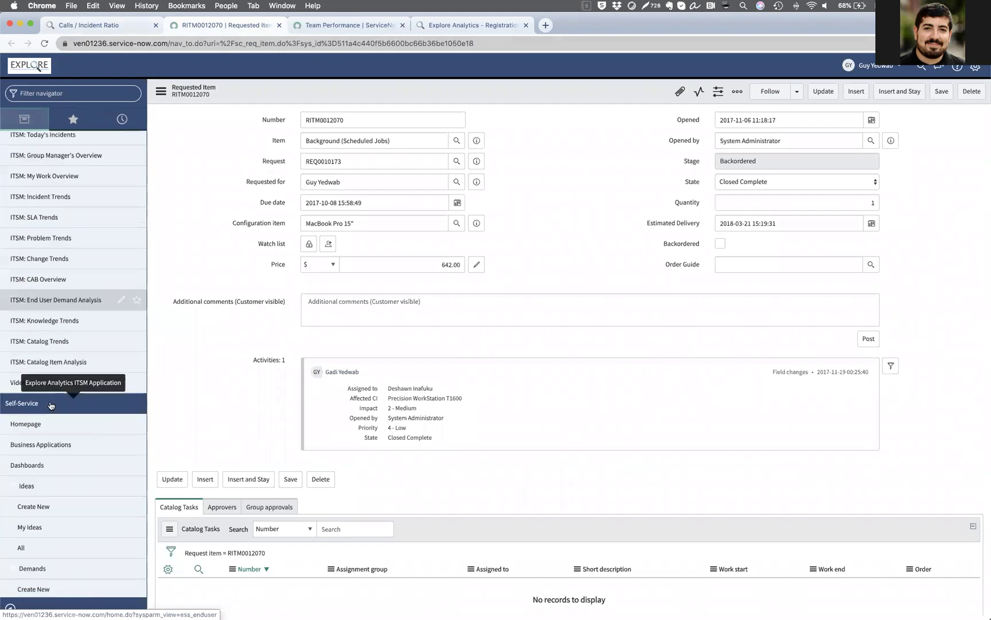
pyautogui.scroll(8, 50, 402)
pyautogui.click(78, 94)
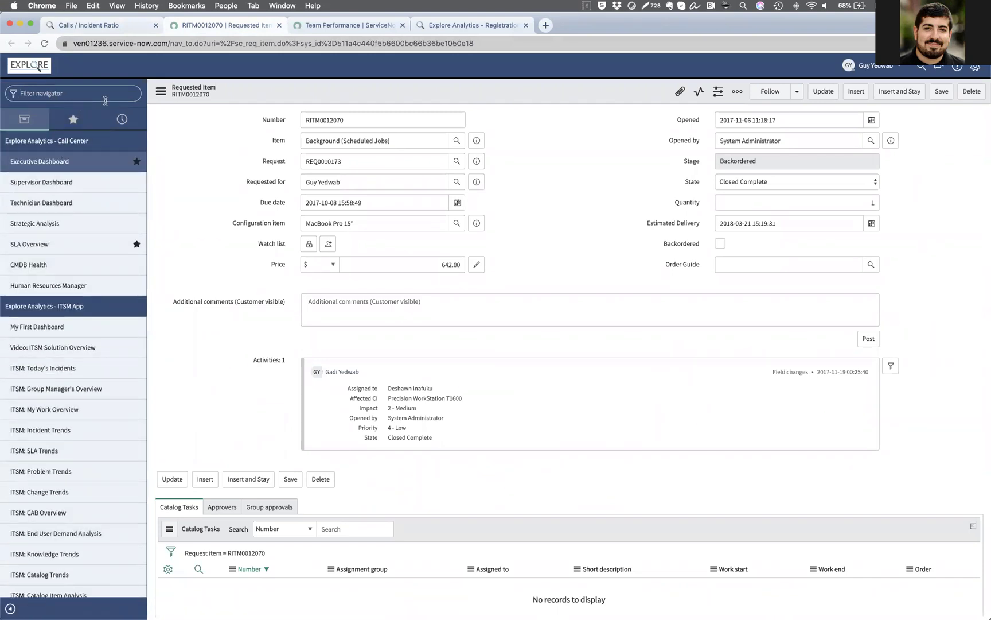
# Open the ITSM Today's Incidents dashboard, followed by the Call Center Executive Dashboard.
pyautogui.click(63, 370)
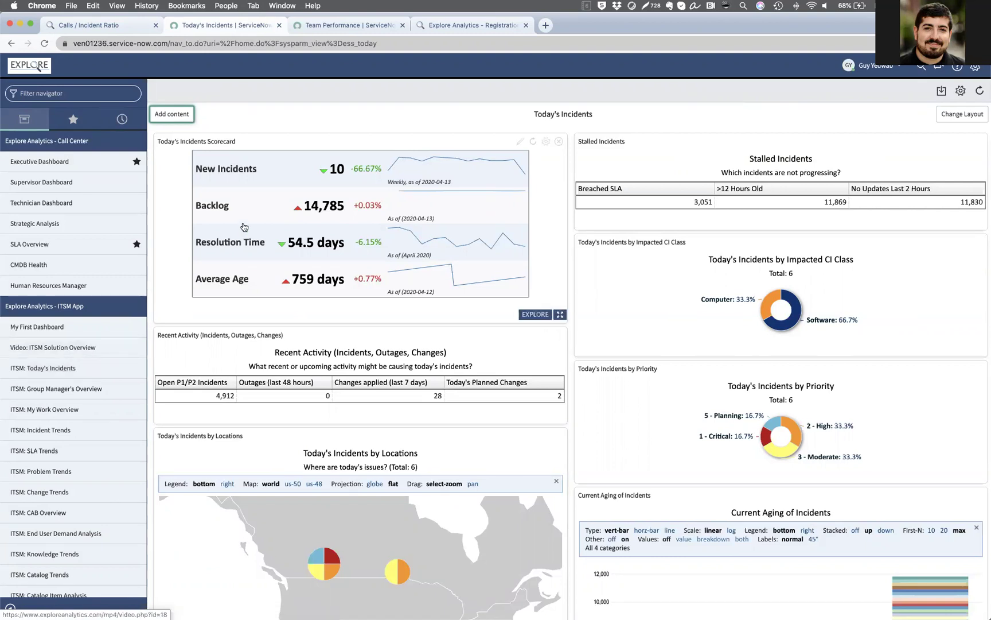
pyautogui.click(65, 167)
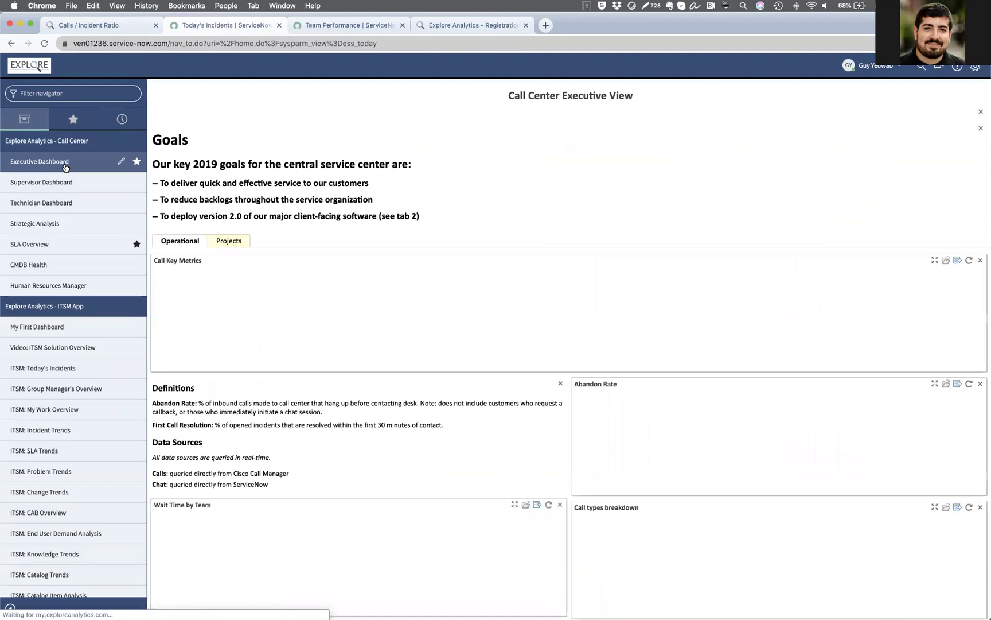